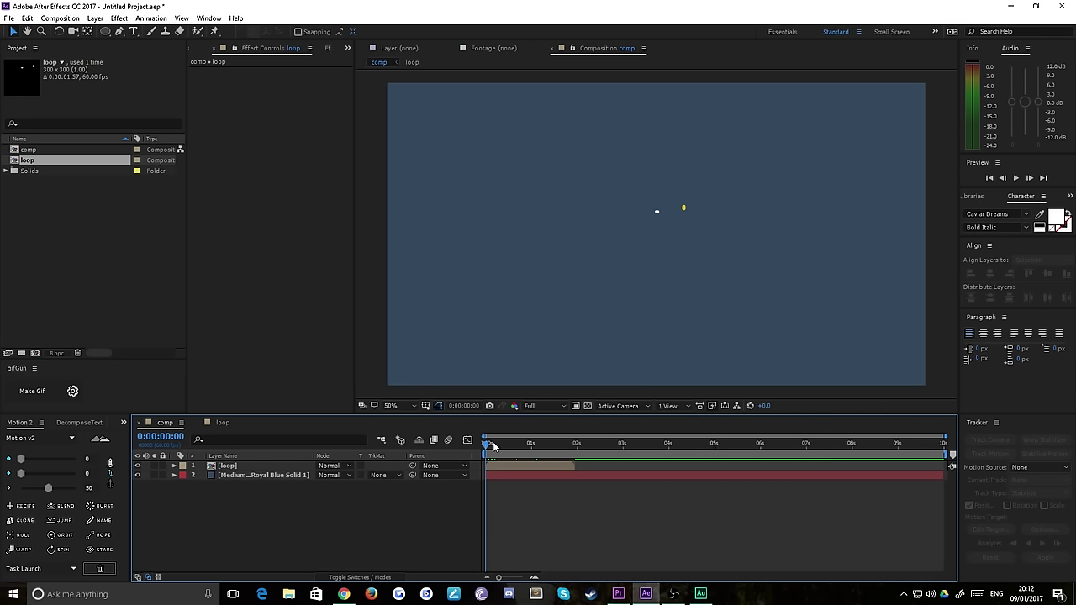
# Preview the loop animation in the main comp, then open the loop precomp and play it
pyautogui.moveTo(485, 448); pyautogui.dragTo(567, 445)
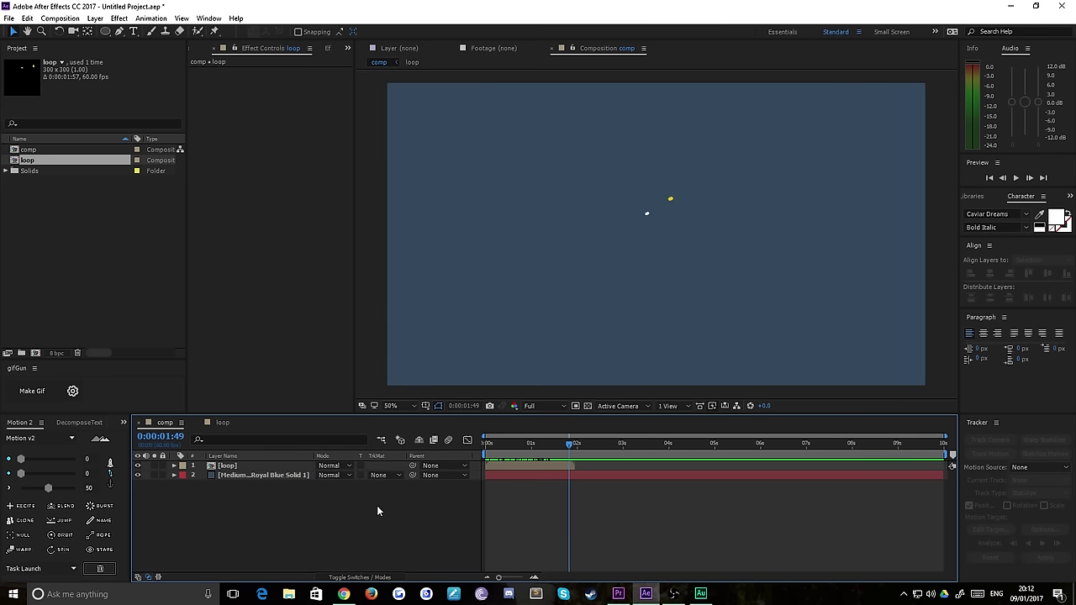
pyautogui.click(302, 466)
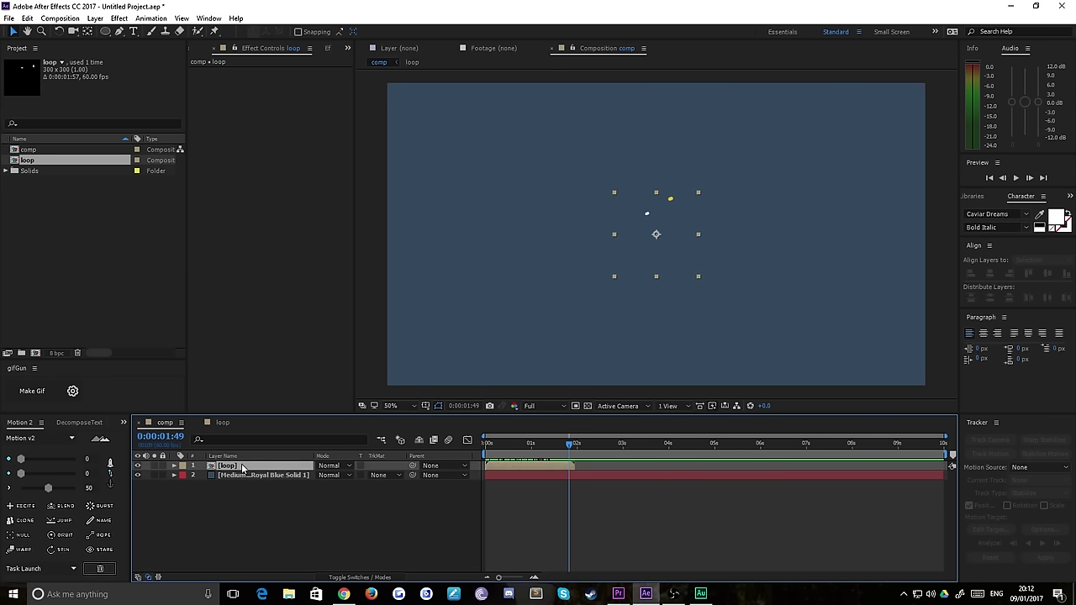
pyautogui.doubleClick(227, 468)
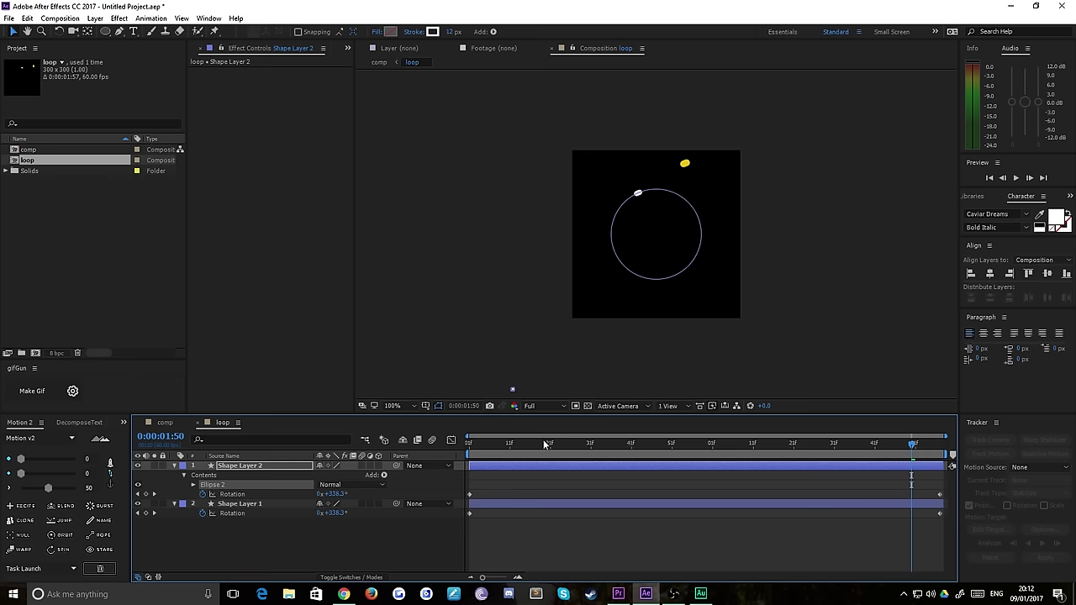
pyautogui.press('space')
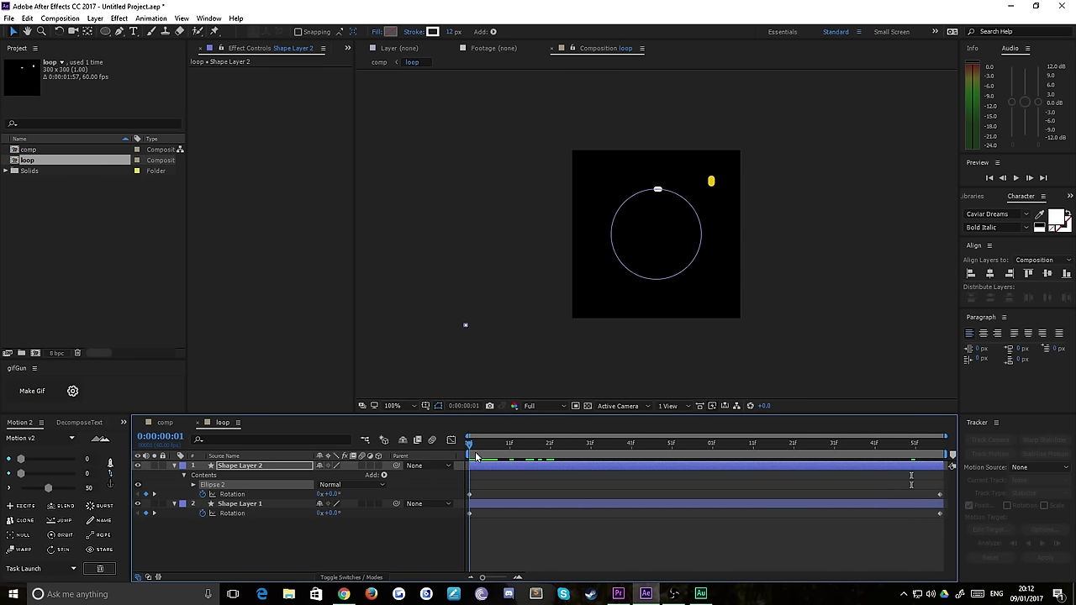
# Reveal both shape layers' animated properties and preview the arc animation
pyautogui.moveTo(301, 548); pyautogui.dragTo(241, 464)
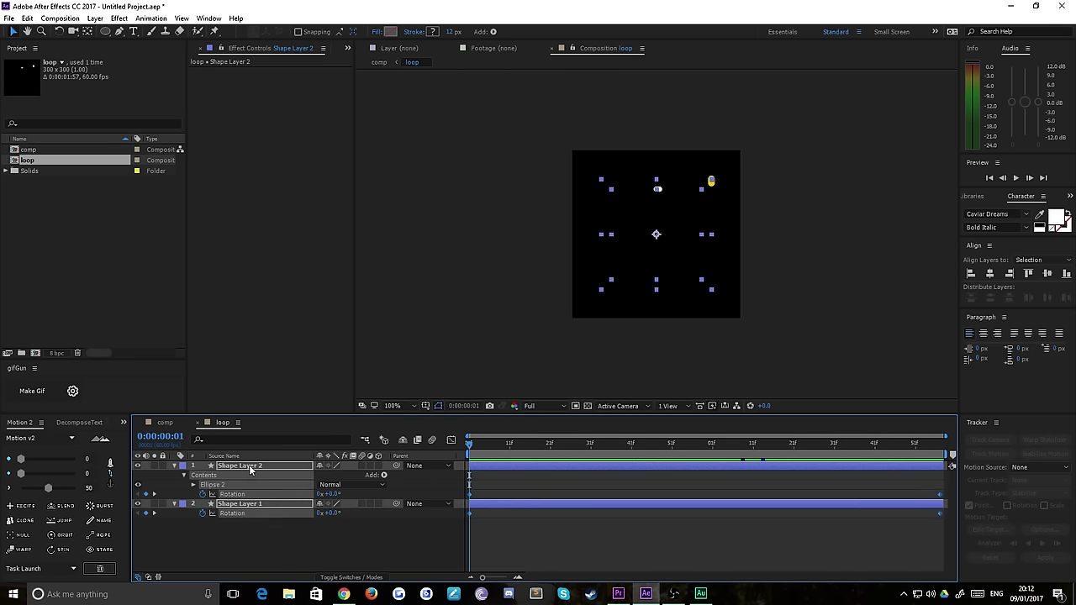
pyautogui.press('u')
pyautogui.moveTo(468, 448); pyautogui.dragTo(439, 441)
pyautogui.press('space')
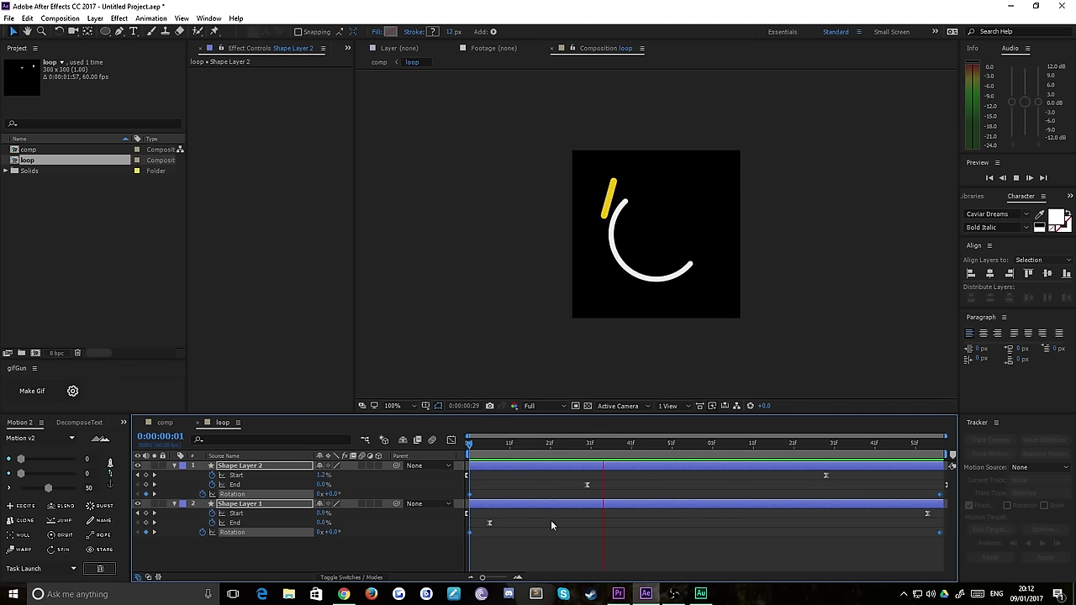
pyautogui.press('space')
# Back in the main comp, enable time remapping on the loop layer
pyautogui.click(164, 423)
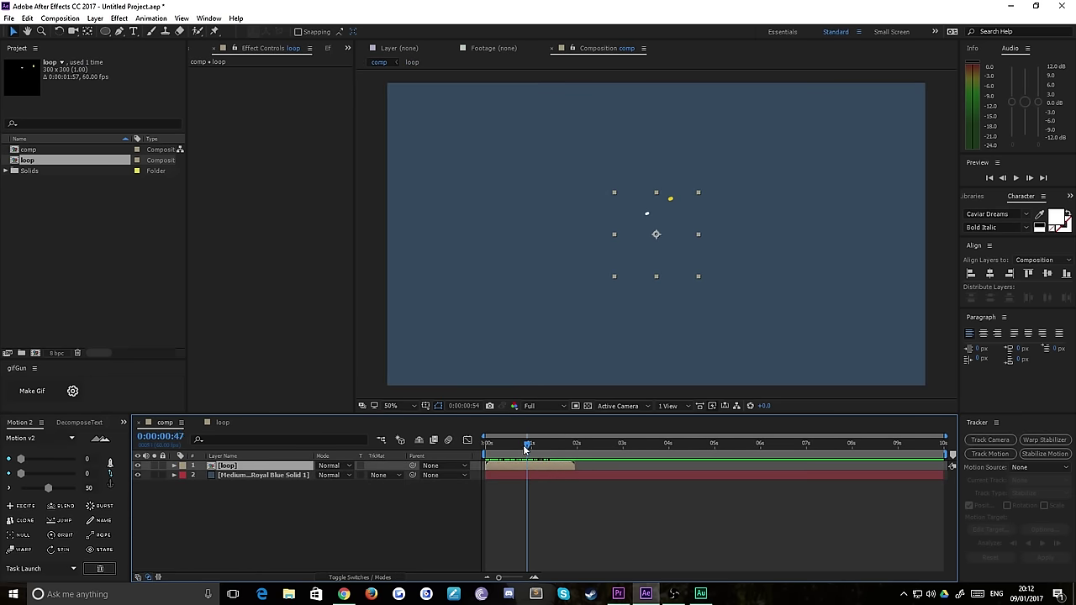
pyautogui.moveTo(523, 444); pyautogui.dragTo(569, 447)
pyautogui.click(395, 486)
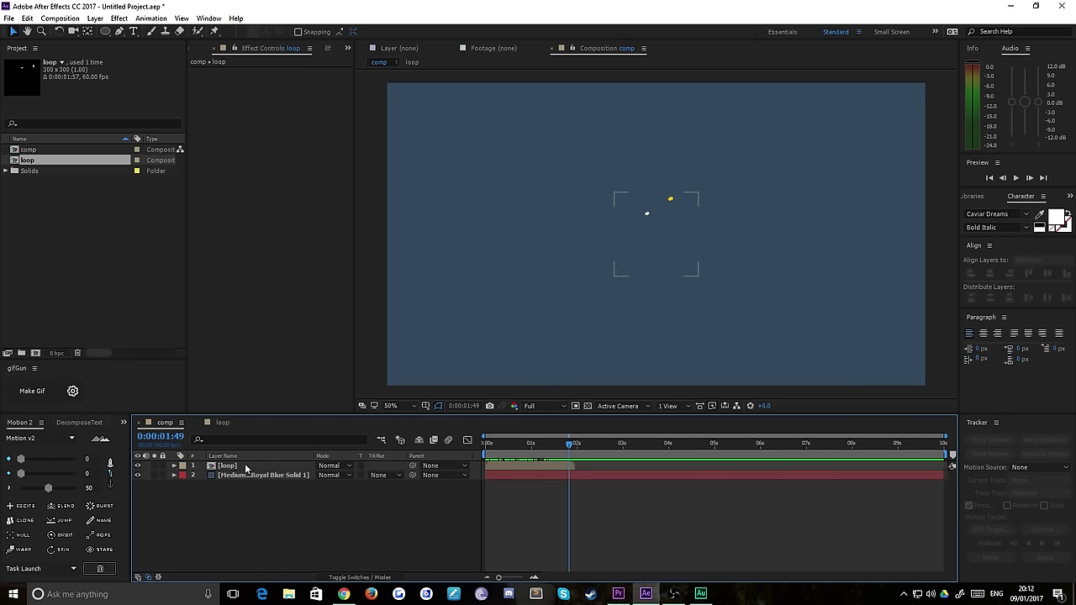
pyautogui.click(242, 468)
pyautogui.rightClick(233, 469)
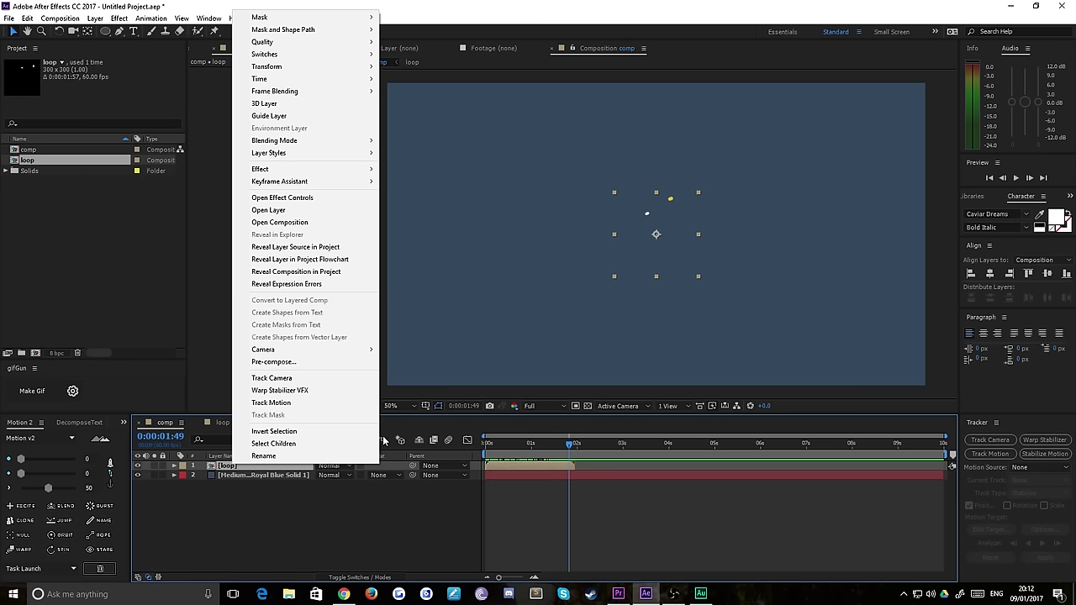
pyautogui.moveTo(301, 79)
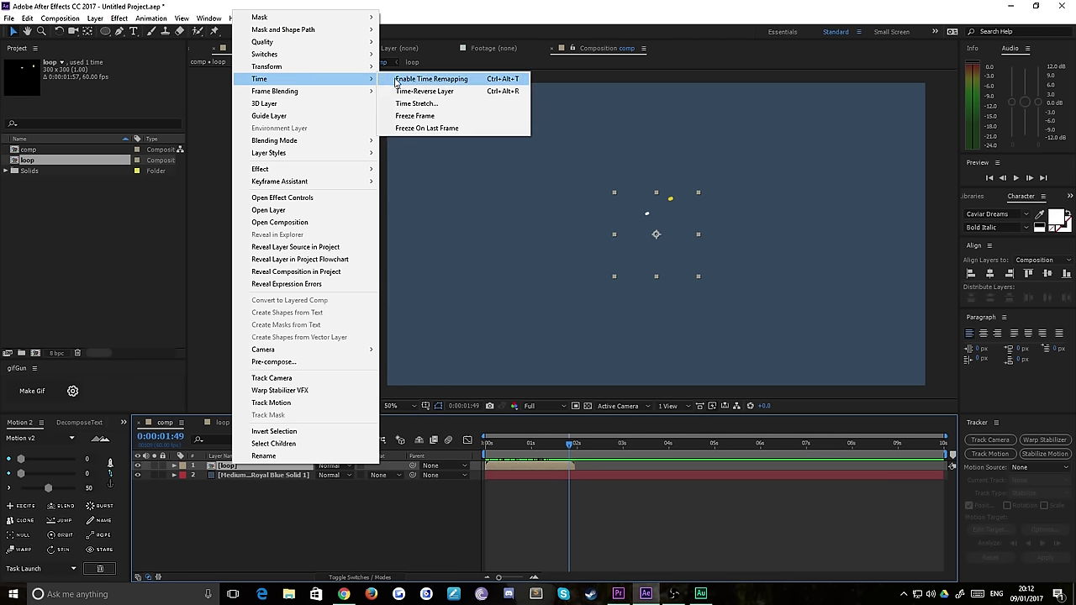
pyautogui.click(396, 81)
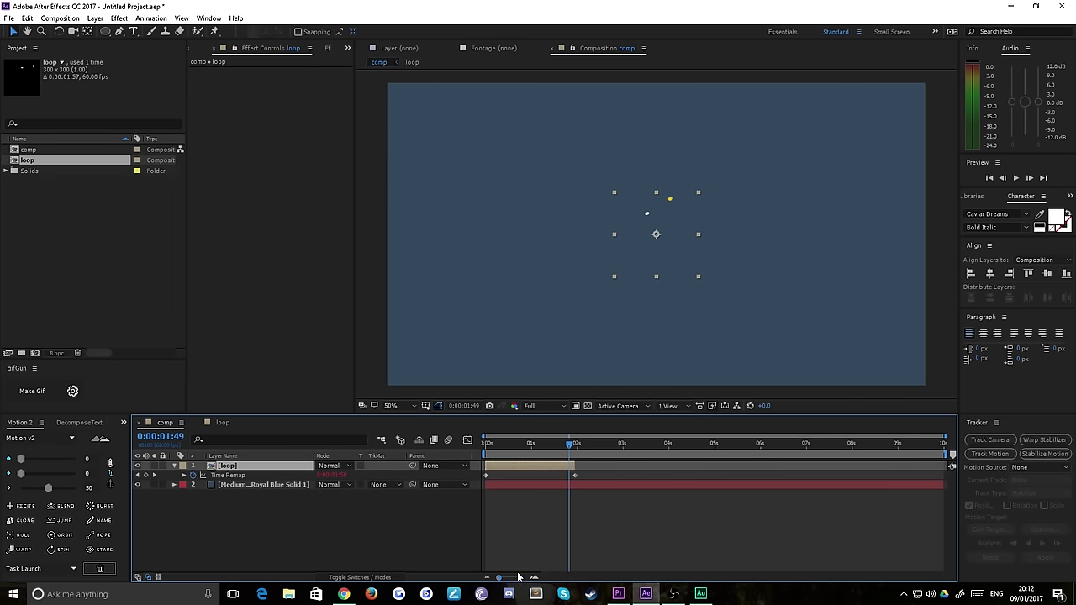
# Extend the loop layer to the end of the comp and scrub to check playback
pyautogui.moveTo(577, 466); pyautogui.dragTo(950, 466)
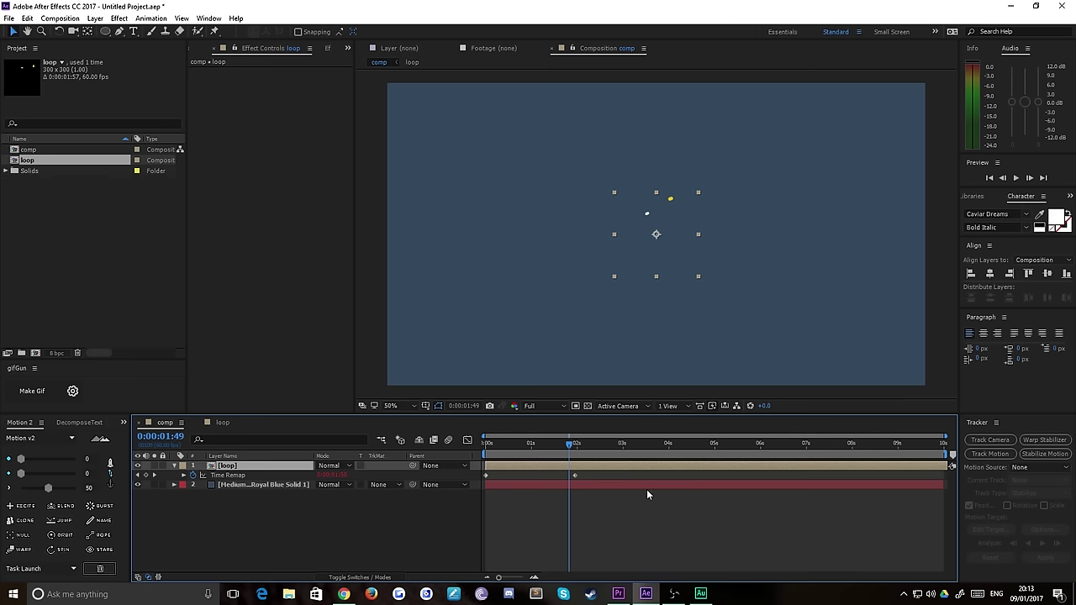
pyautogui.moveTo(555, 444); pyautogui.dragTo(930, 475)
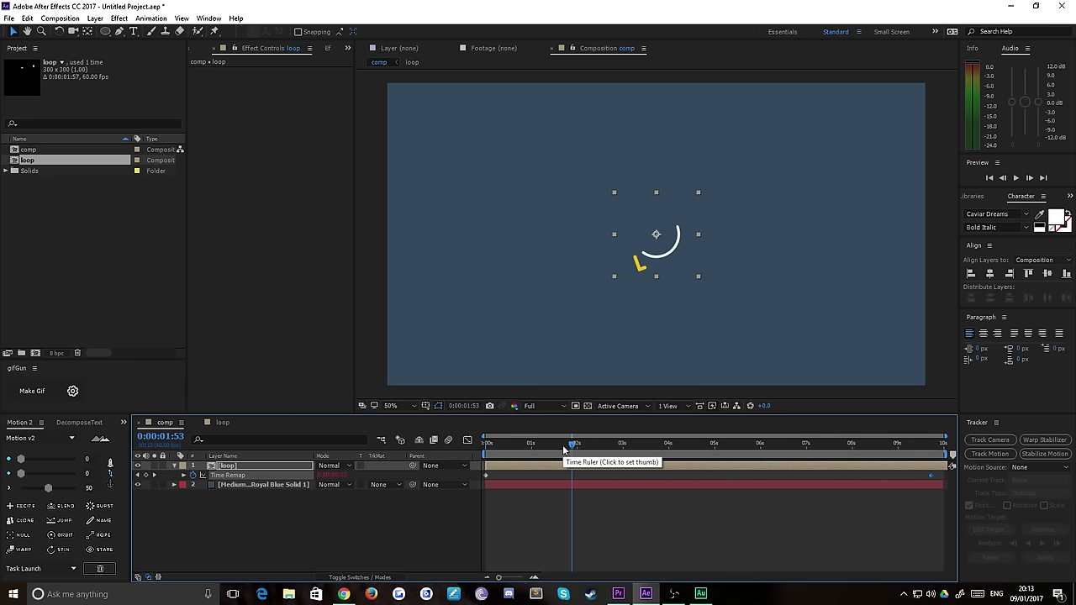
pyautogui.moveTo(571, 444); pyautogui.dragTo(434, 443)
pyautogui.click(489, 443)
pyautogui.press('space')
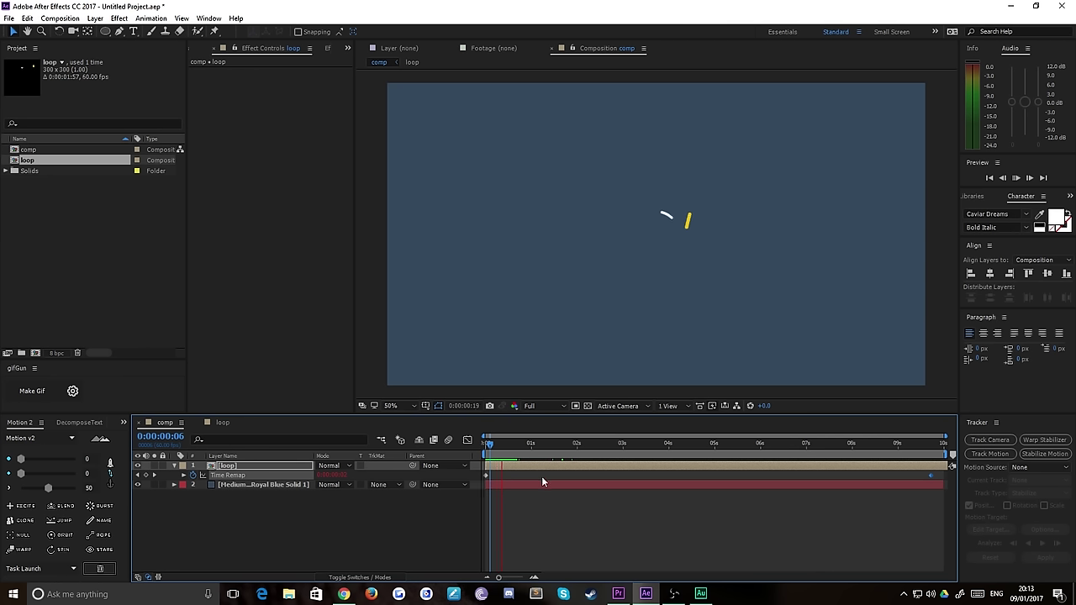
pyautogui.moveTo(523, 447); pyautogui.dragTo(909, 449)
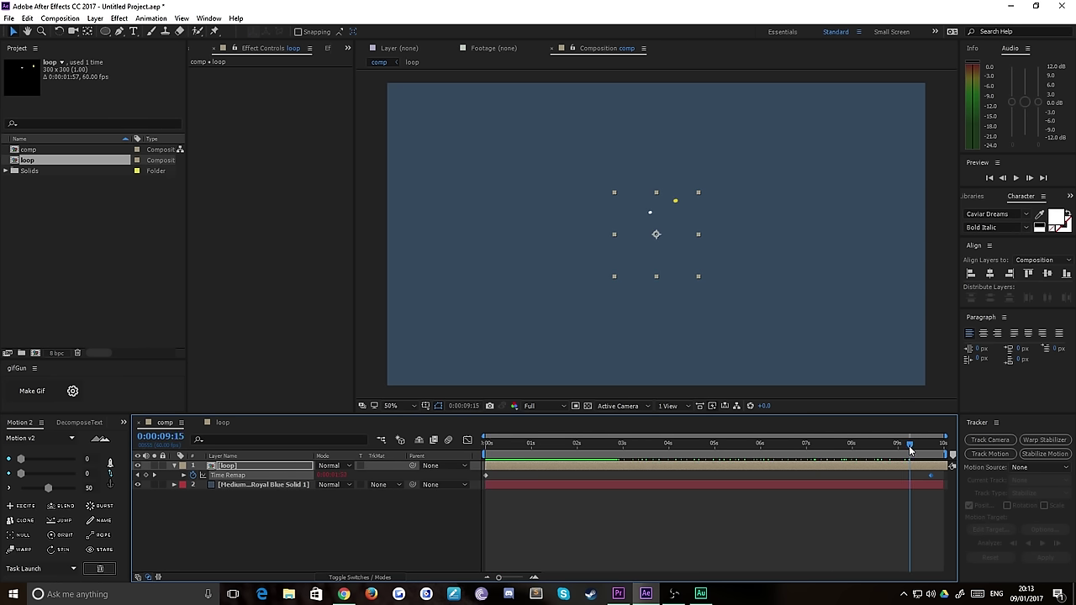
# Undo the layer extension and the time remapping
pyautogui.hotkey('ctrl', 'z')
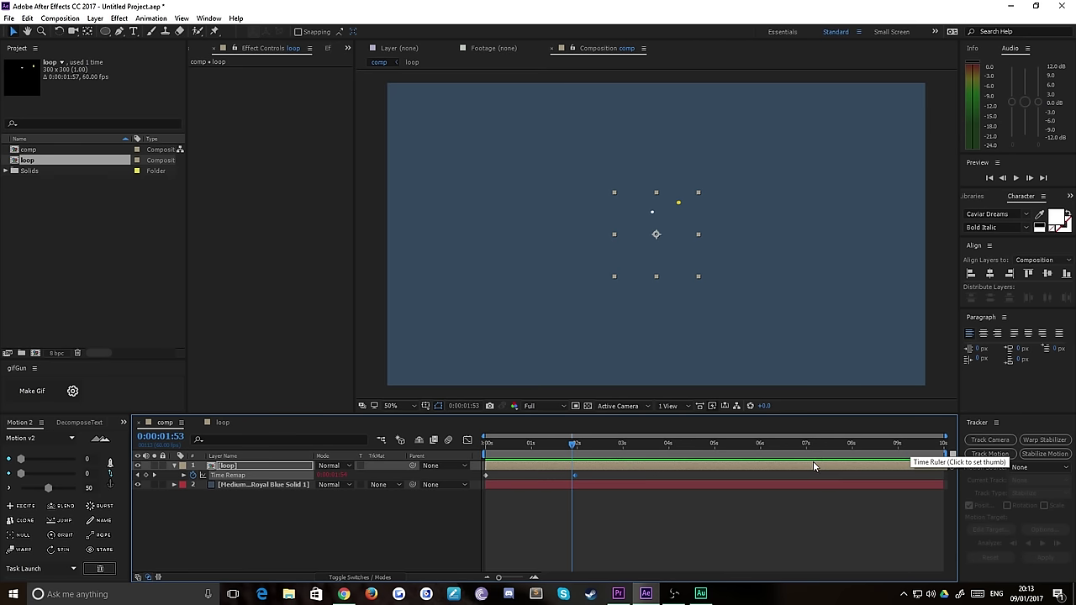
pyautogui.click(618, 501)
pyautogui.click(558, 465)
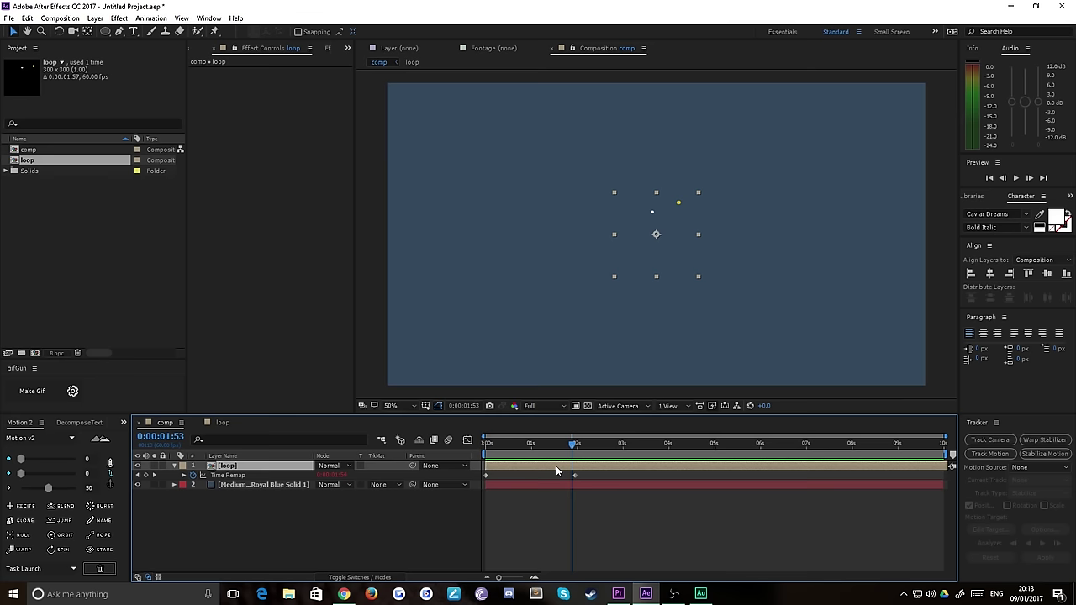
pyautogui.hotkey('ctrl', 'z')
pyautogui.hotkey('ctrl', 'z')
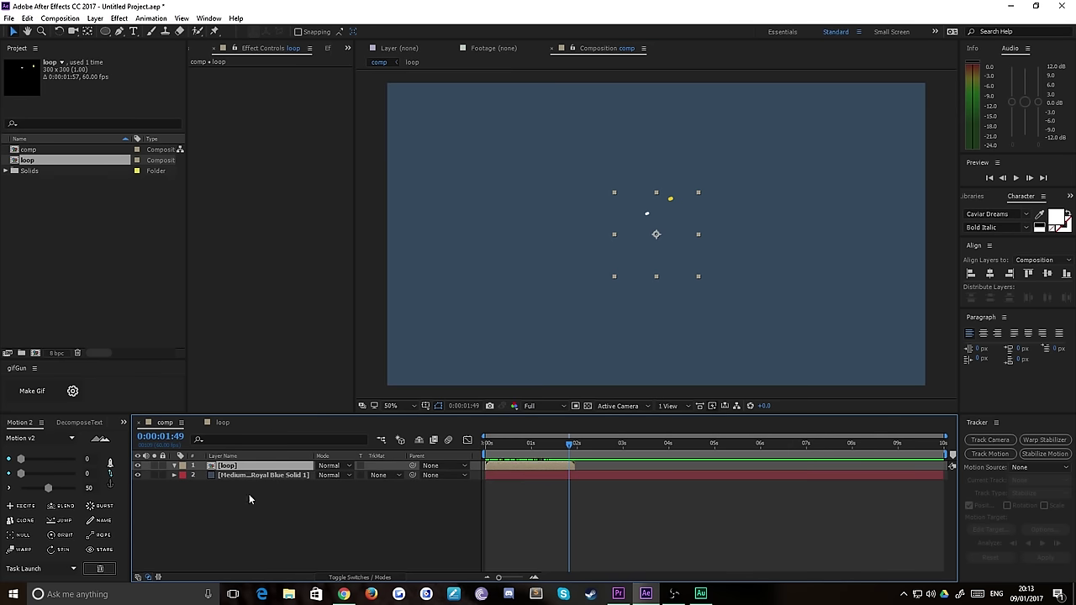
# Re-enable time remapping on the loop layer and add an expression to Time Remap
pyautogui.click(249, 499)
pyautogui.click(227, 465)
pyautogui.rightClick(227, 466)
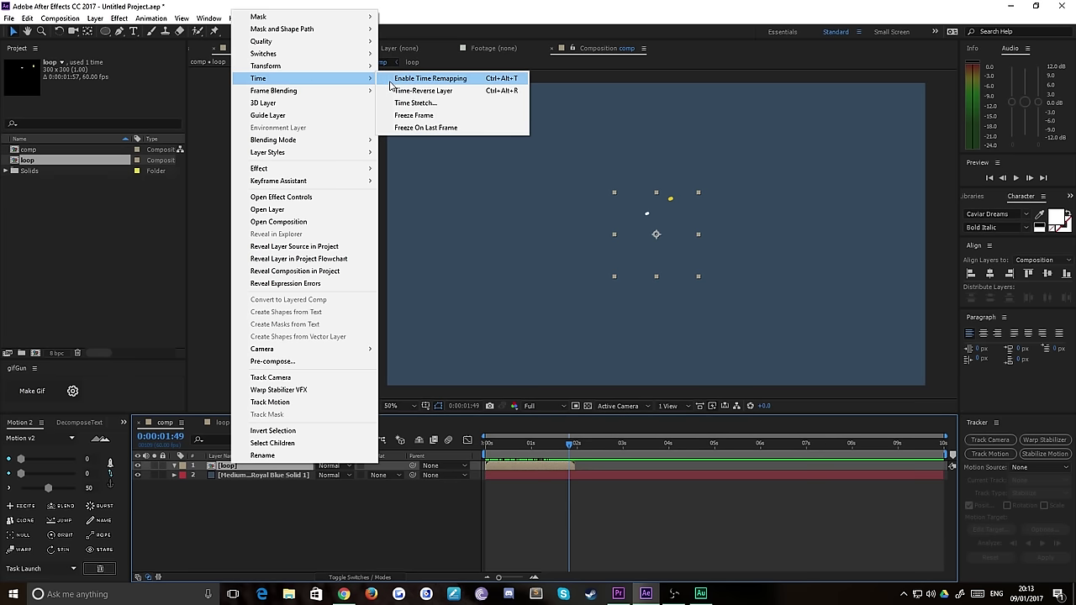
pyautogui.click(392, 82)
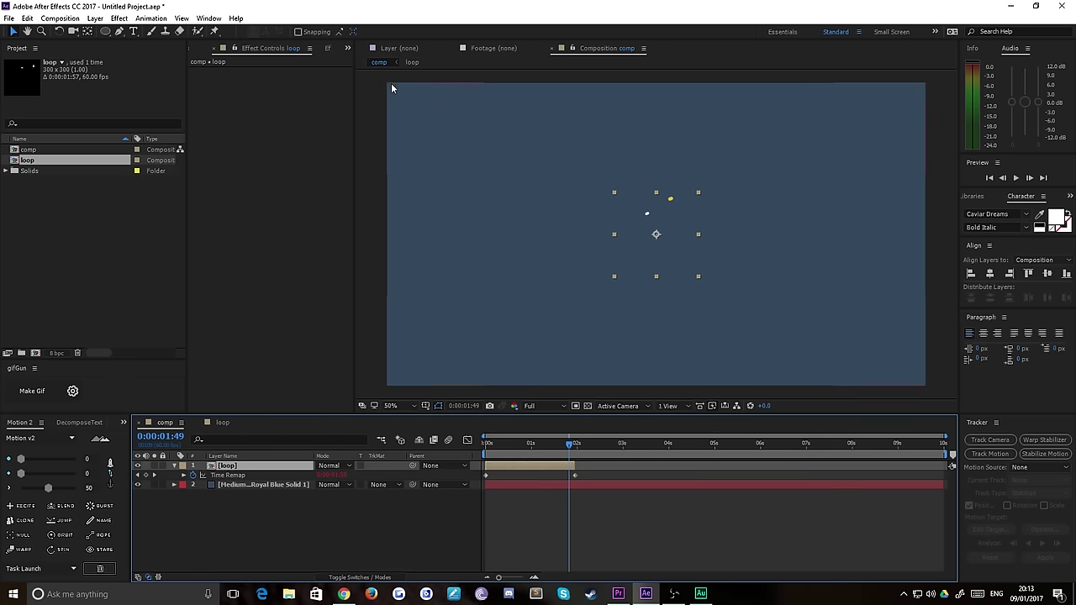
pyautogui.keyDown('alt'); pyautogui.click(195, 476); pyautogui.keyUp('alt')
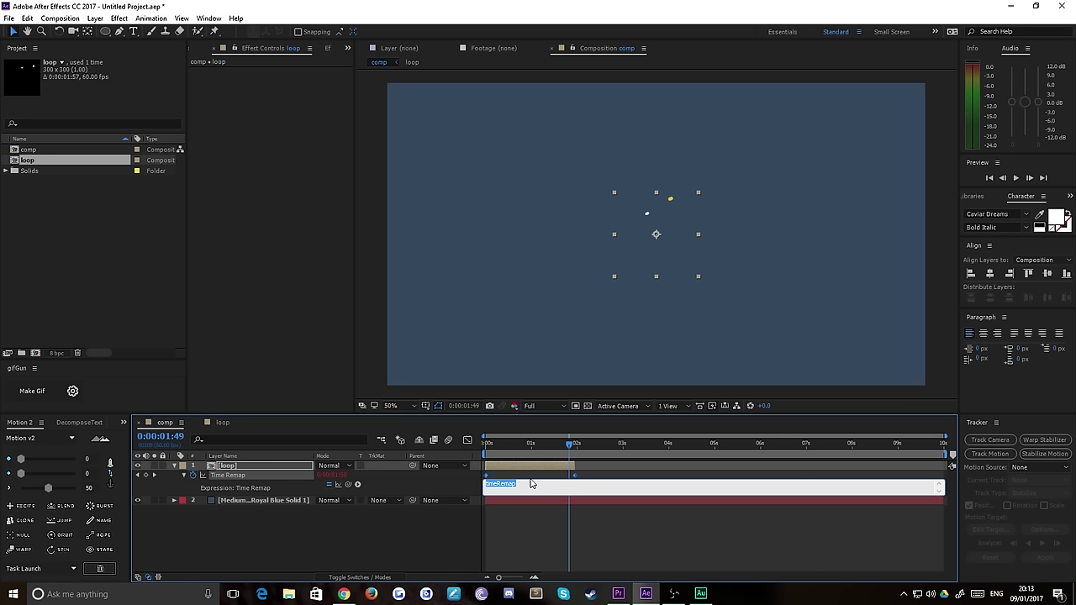
# Replace the default timeRemap expression text with loopOut(type="cycle",numKeyframes=0)
pyautogui.write('loopOut(type="cycle",')
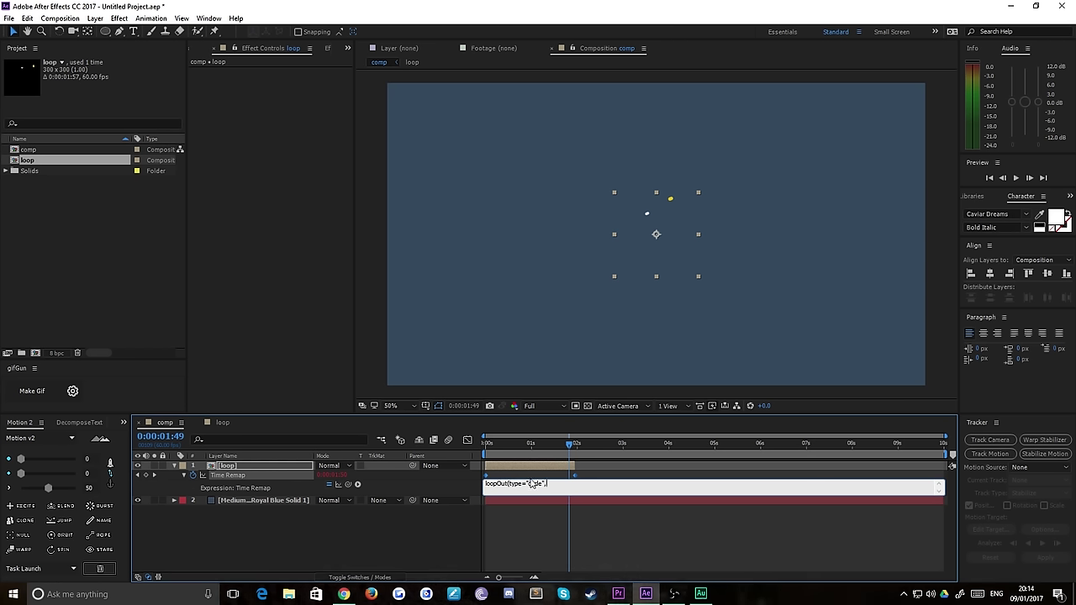
pyautogui.write('numKey')
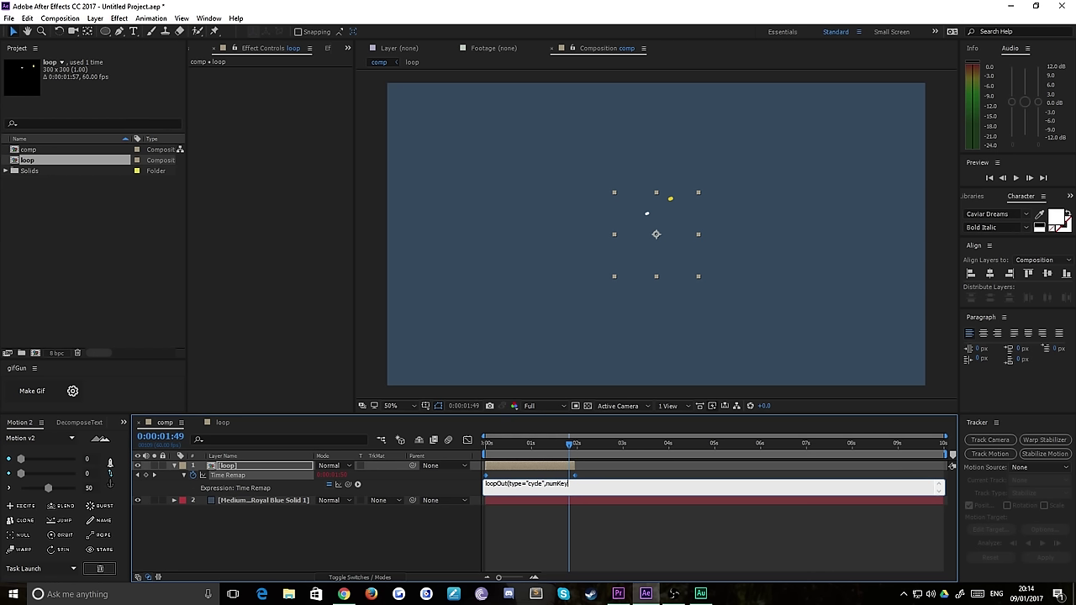
pyautogui.write('frames=0)')
# Commit the loopOut expression and scrub the timeline to confirm the arc animation repeats
pyautogui.click(540, 519)
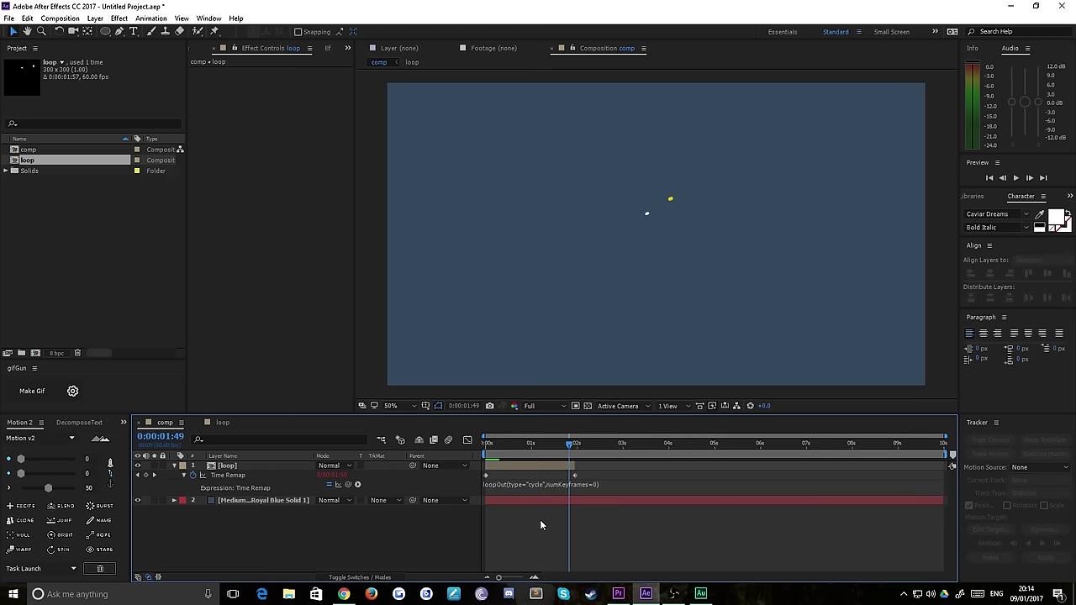
pyautogui.click(572, 465)
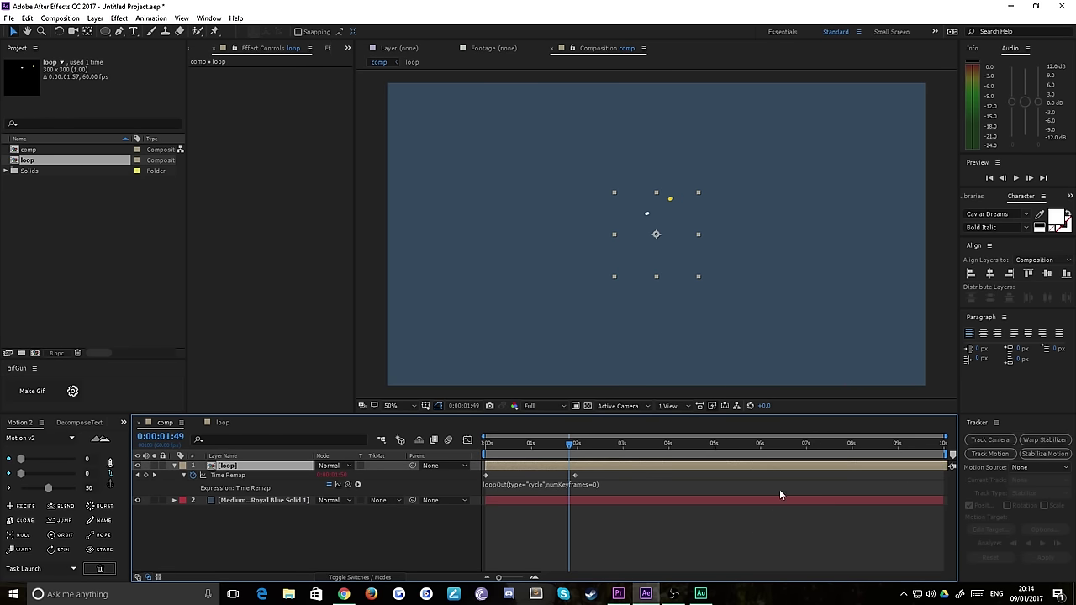
pyautogui.moveTo(572, 443); pyautogui.dragTo(800, 463)
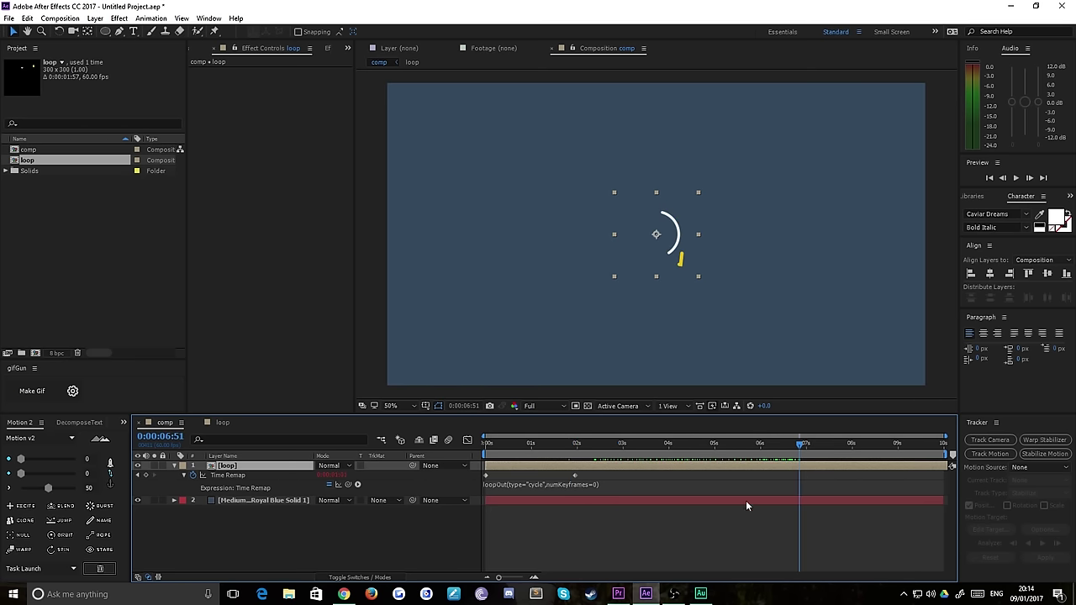
pyautogui.moveTo(569, 474); pyautogui.dragTo(756, 454)
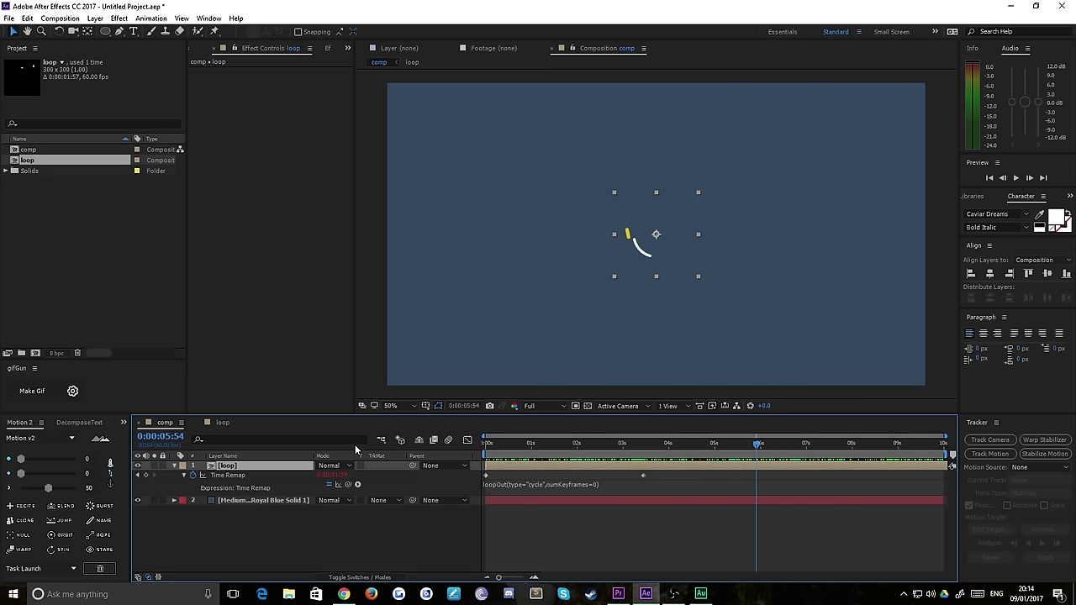
pyautogui.moveTo(649, 441); pyautogui.dragTo(427, 441)
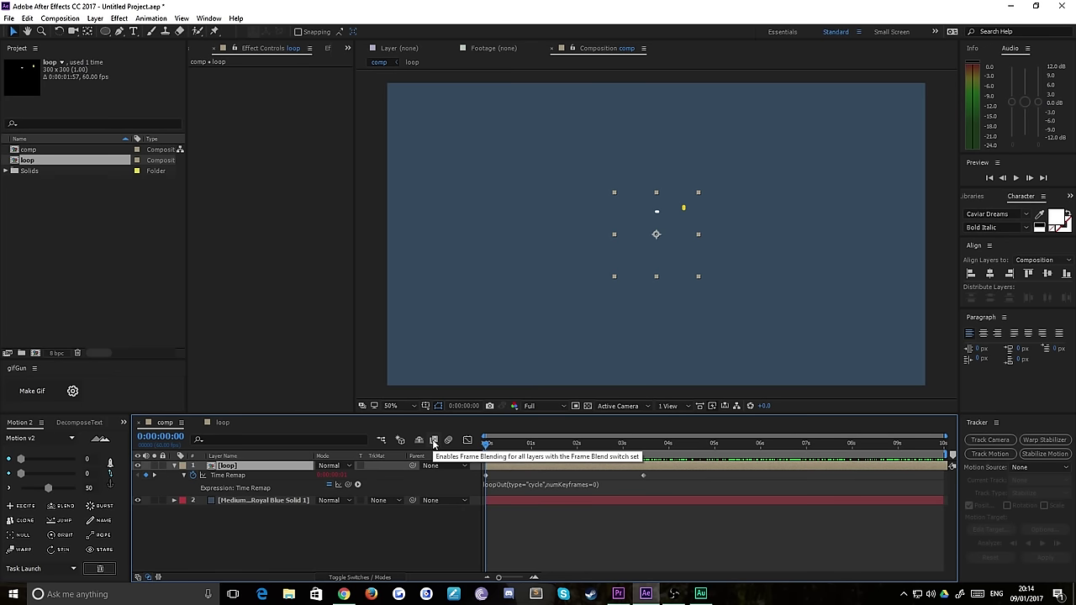